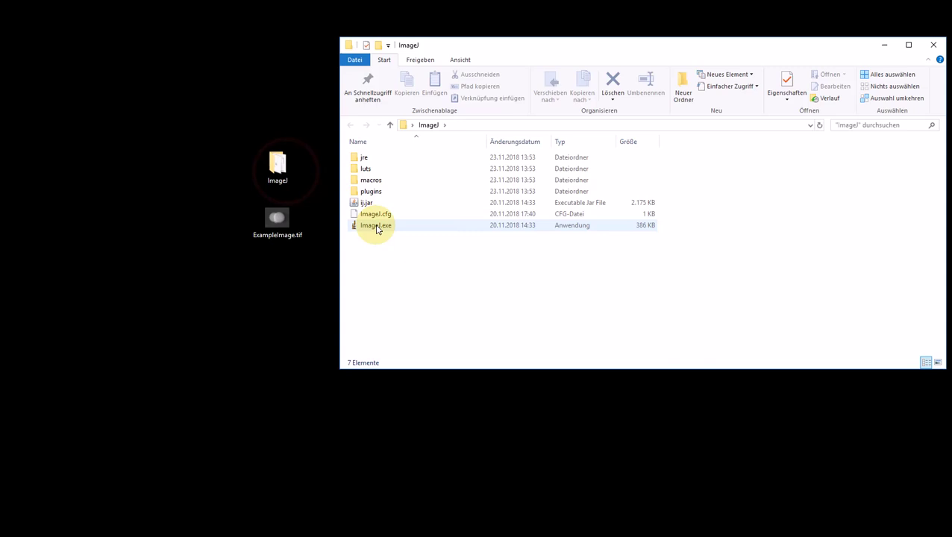
# - Launch ImageJ.exe from the ImageJ folder in File Explorer
pyautogui.doubleClick(371, 225)
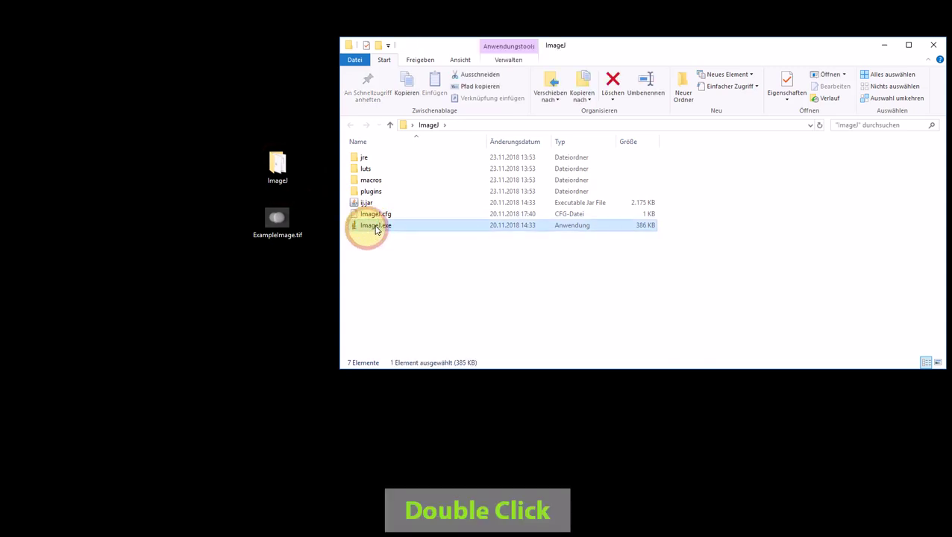
# - Close Explorer and enable Centroid, Fit ellipse, Display label and Add to overlay measurements
pyautogui.click(934, 50)
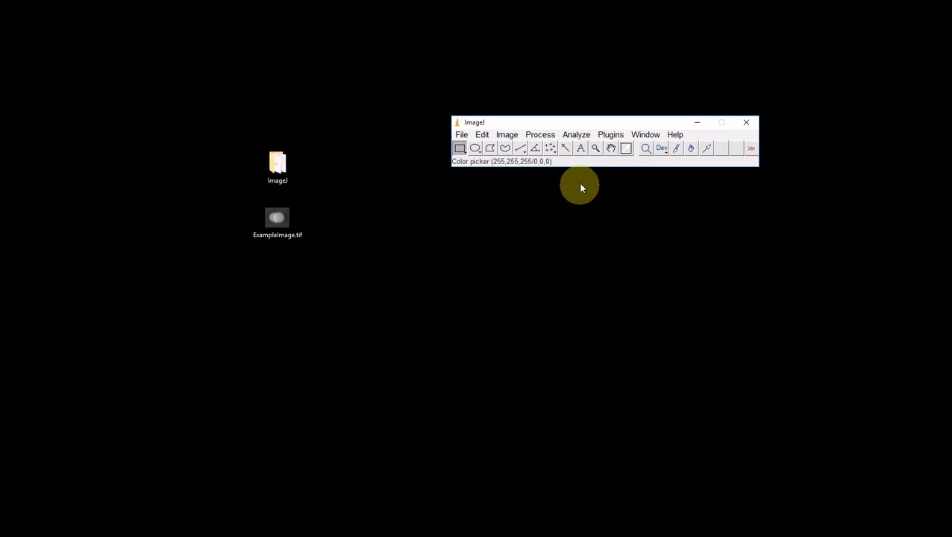
pyautogui.click(580, 138)
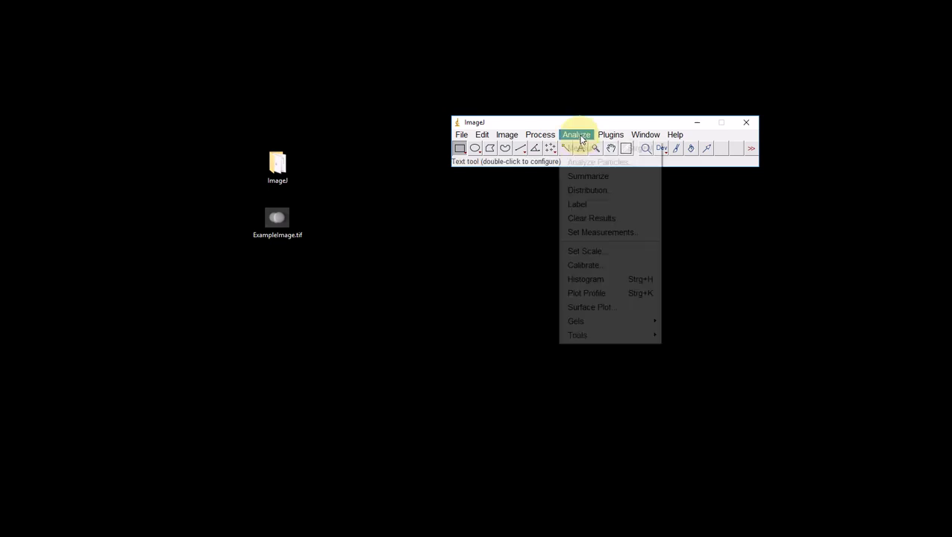
pyautogui.click(593, 232)
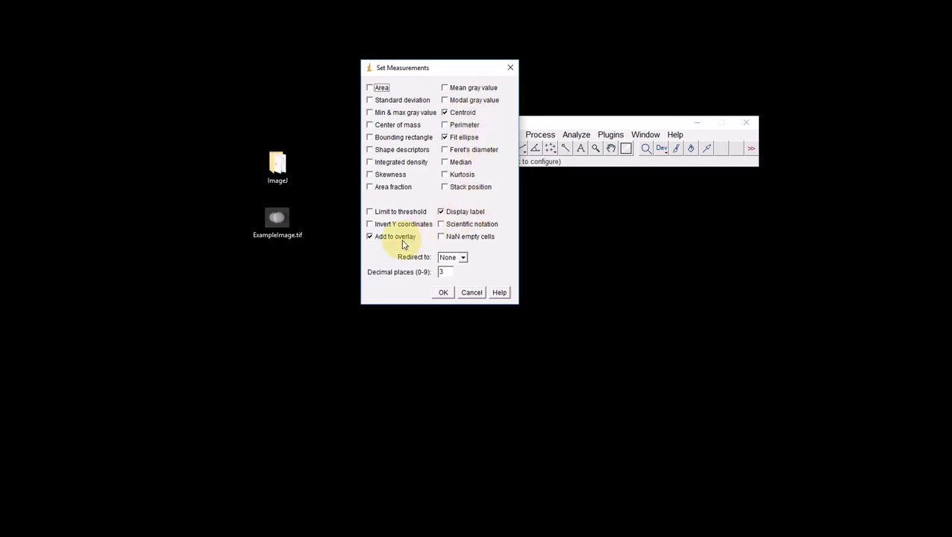
pyautogui.click(442, 293)
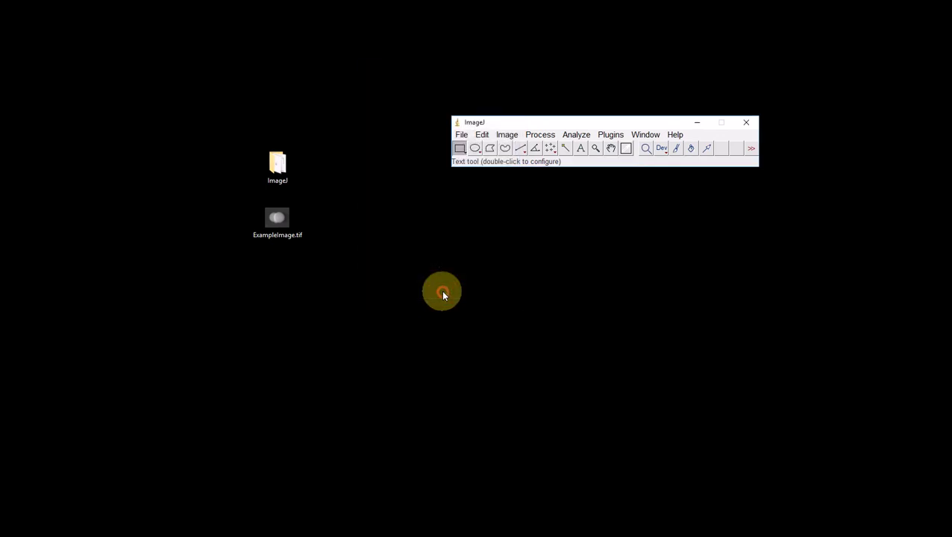
# - Open ExampleImage.tif in ImageJ and place its window below the main window
pyautogui.moveTo(276, 219); pyautogui.dragTo(505, 162)
pyautogui.moveTo(438, 44); pyautogui.dragTo(552, 193)
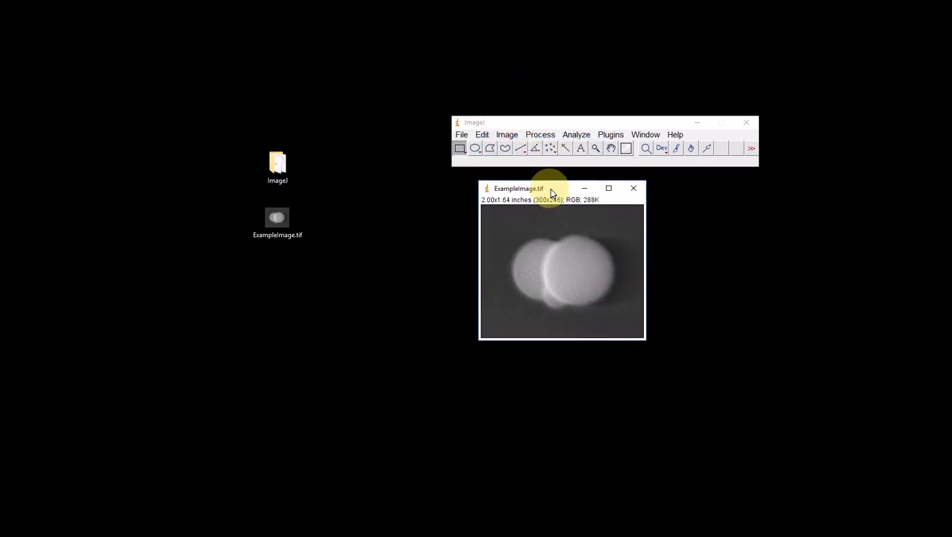
# - Remove the scale calibration globally via Set Scale so ExampleImage.tif measures in pixels
pyautogui.click(575, 135)
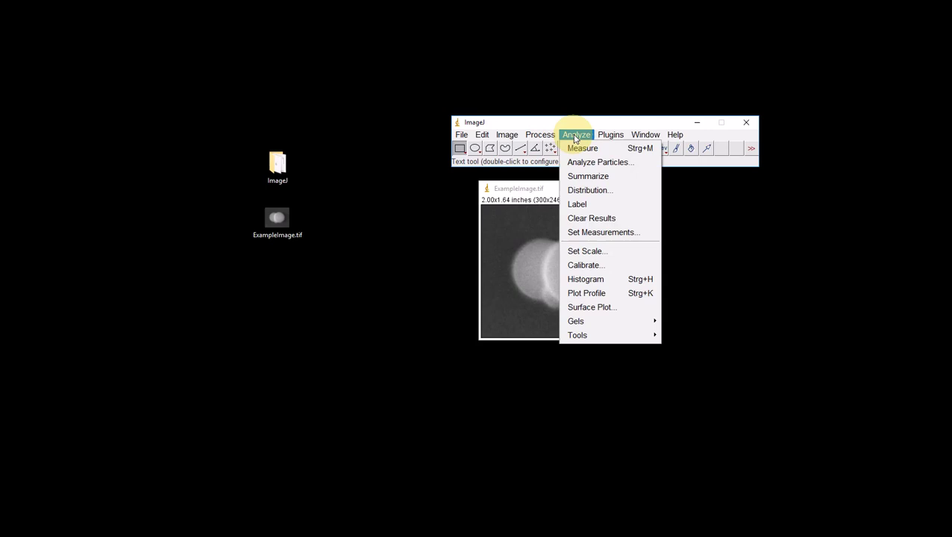
pyautogui.click(599, 250)
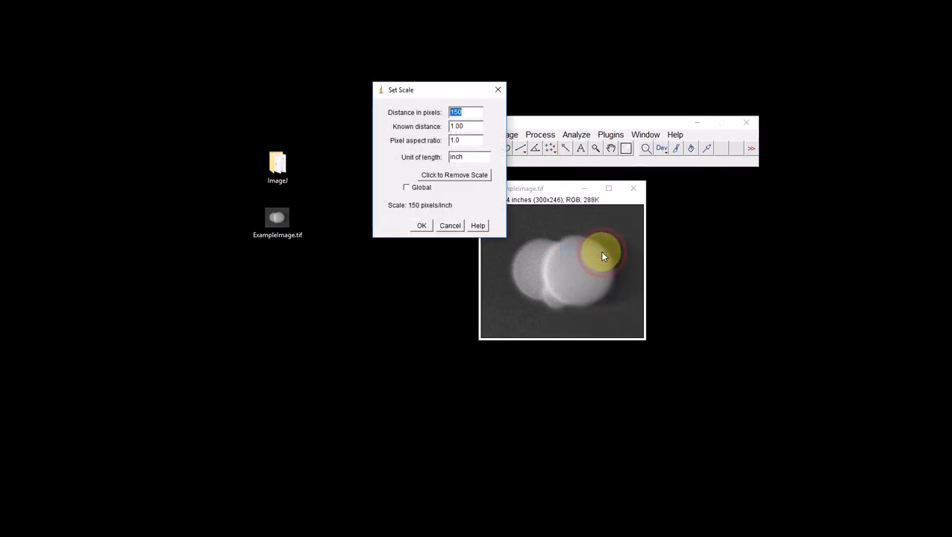
pyautogui.click(406, 187)
pyautogui.click(461, 179)
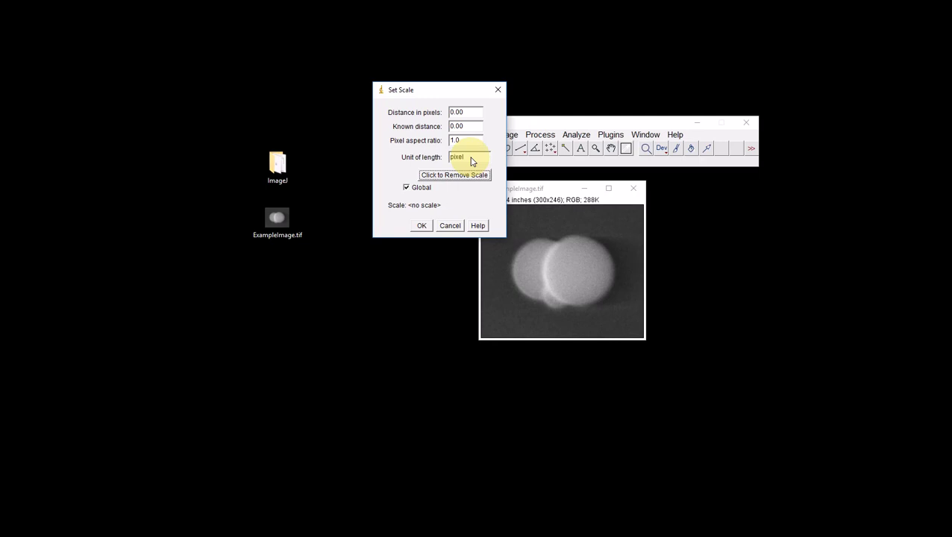
pyautogui.click(422, 226)
pyautogui.moveTo(542, 193); pyautogui.dragTo(526, 189)
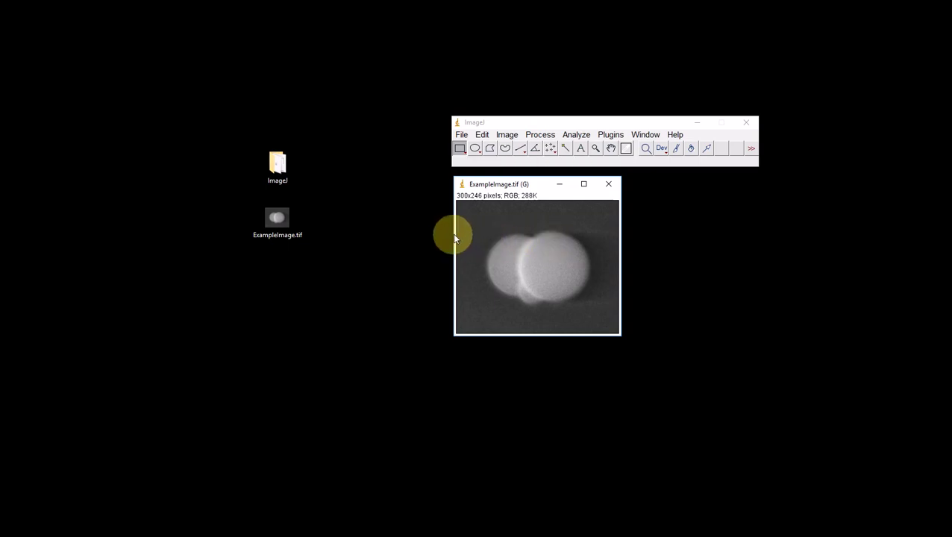
# - Switch to elliptical selections and fit an ellipse around the bright right-hand particle
pyautogui.rightClick(477, 150)
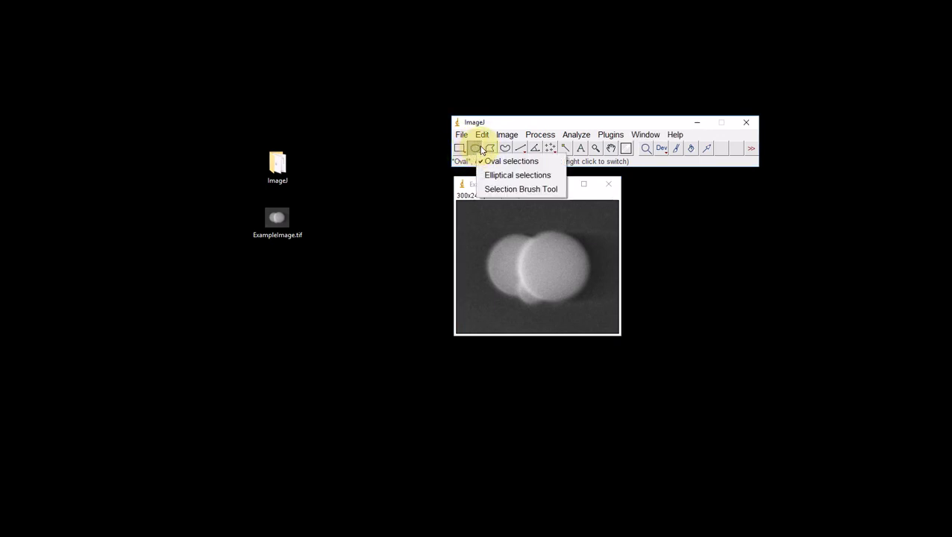
pyautogui.click(491, 175)
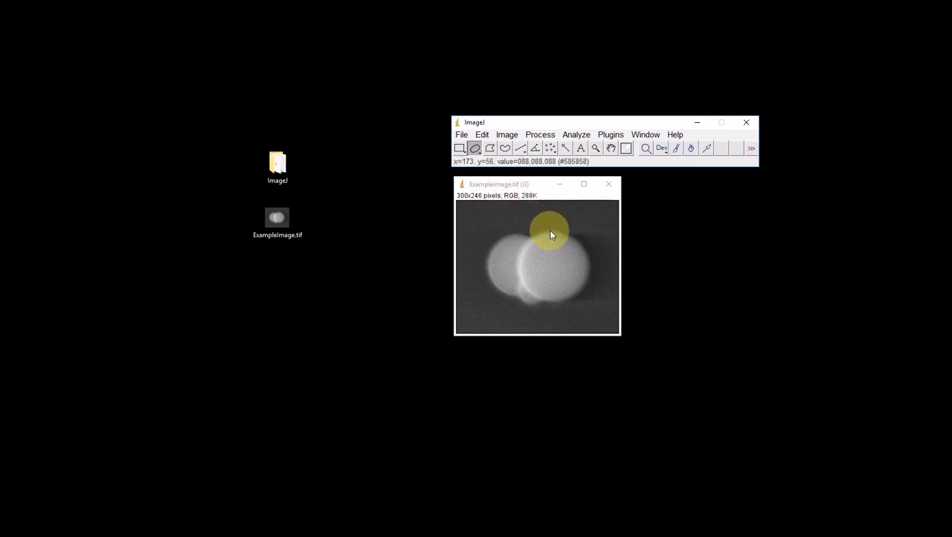
pyautogui.moveTo(550, 232); pyautogui.dragTo(555, 261)
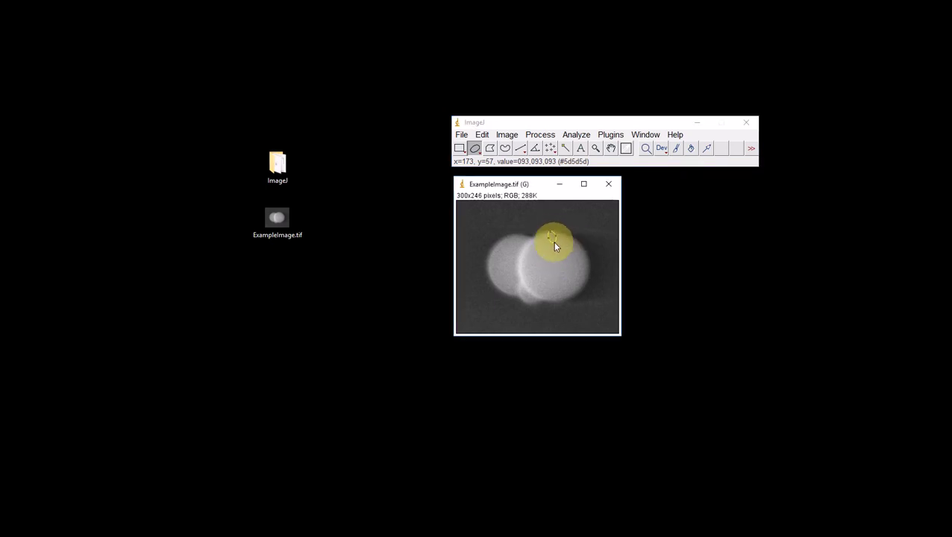
pyautogui.moveTo(554, 267); pyautogui.dragTo(556, 304)
pyautogui.moveTo(574, 265); pyautogui.dragTo(587, 269)
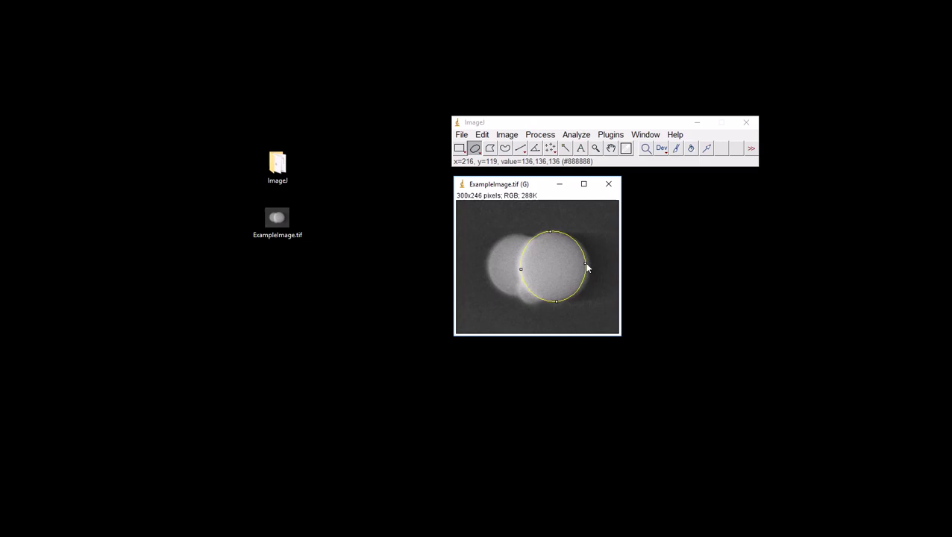
pyautogui.click(582, 266)
# - Measure the right particle's ellipse, giving Results row 1 at X 179.078, Y 122.014
pyautogui.press('m')
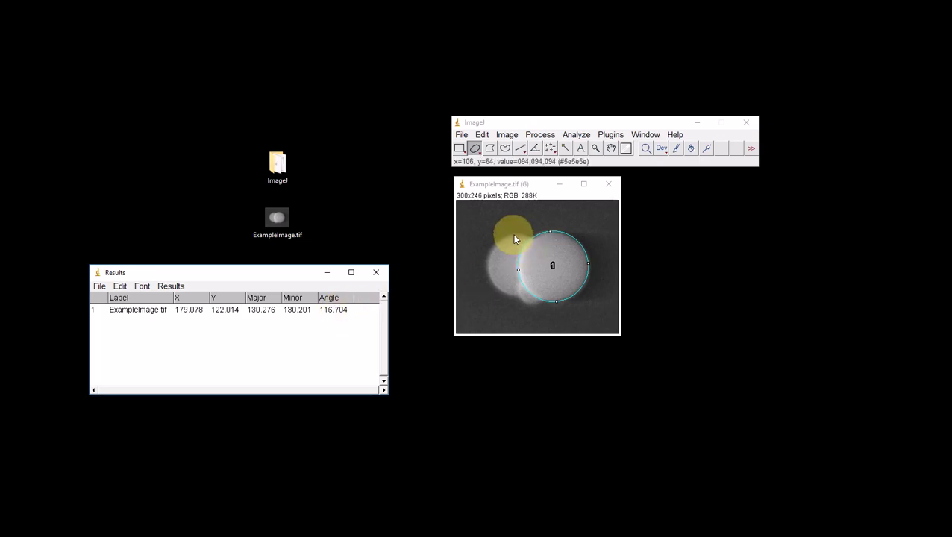
# - Draw and measure an ellipse on the left particle, then clear its row 2 from Results
pyautogui.moveTo(514, 237); pyautogui.dragTo(499, 297)
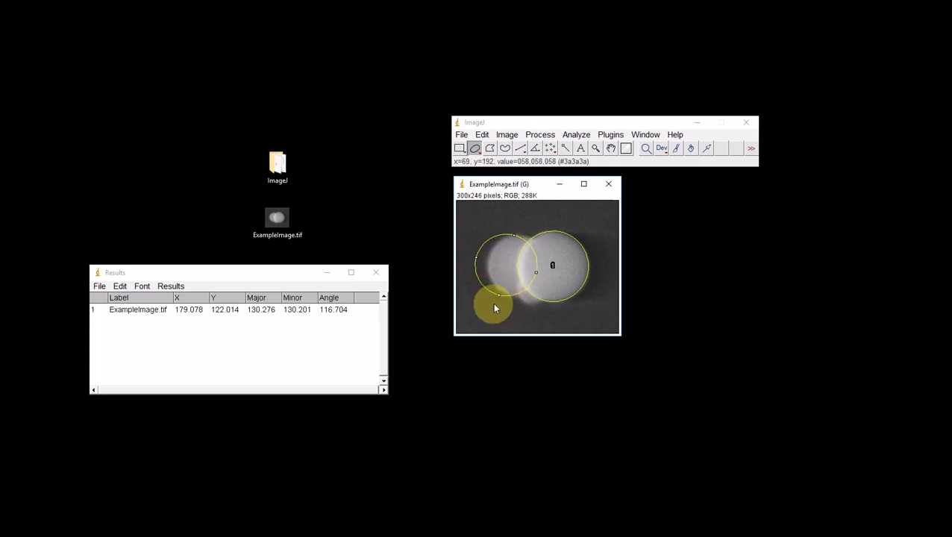
pyautogui.press('m')
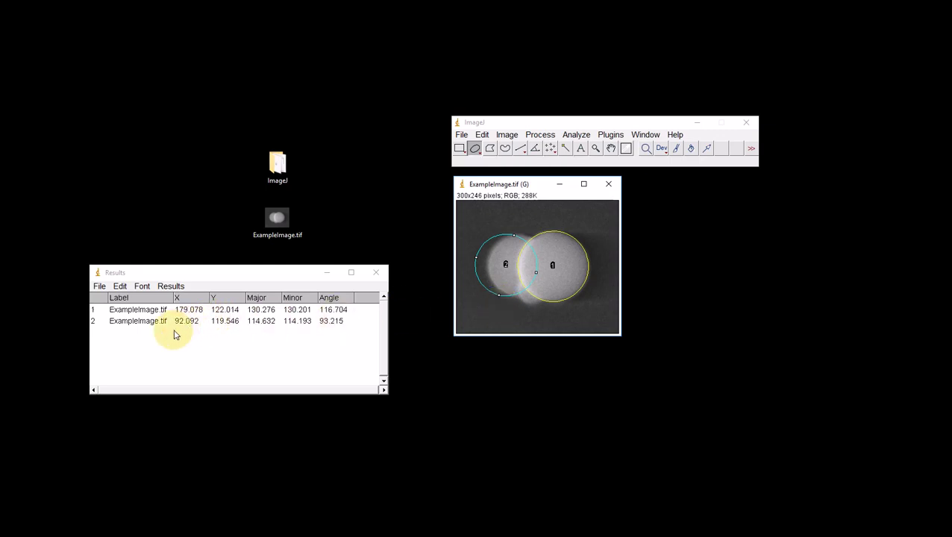
pyautogui.click(134, 324)
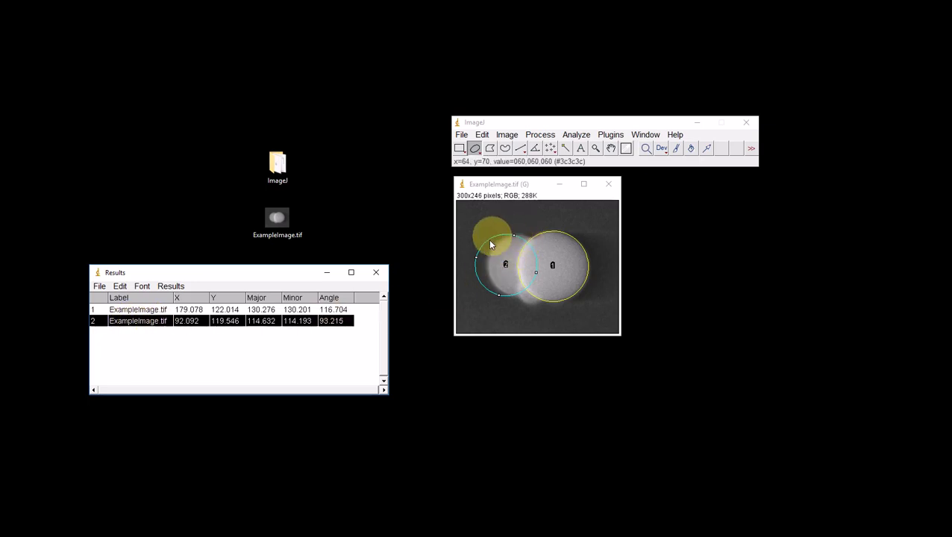
pyautogui.rightClick(148, 323)
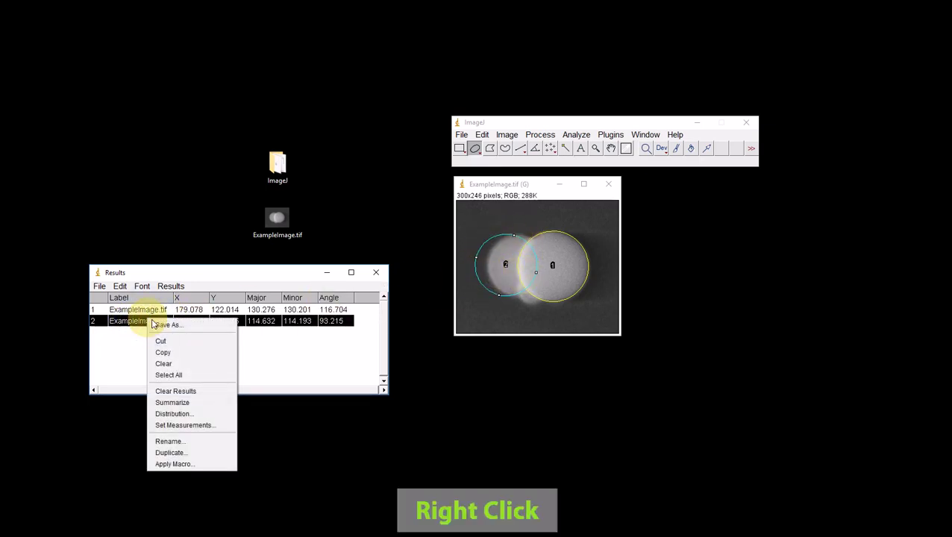
pyautogui.click(168, 364)
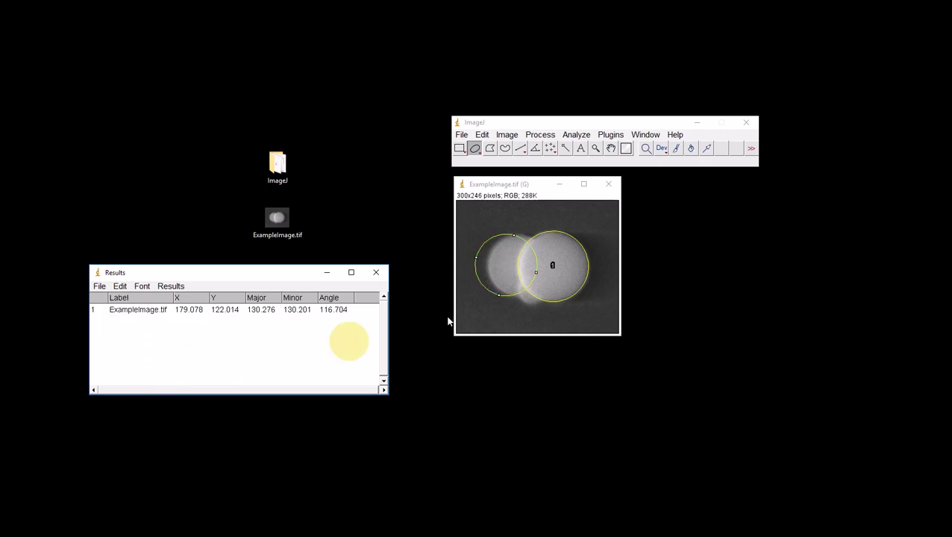
# - Reposition the left ellipse and measure it as row 2, then measure the small lower particle as row 3
pyautogui.click(498, 296)
pyautogui.moveTo(498, 295); pyautogui.dragTo(520, 297)
pyautogui.press('m')
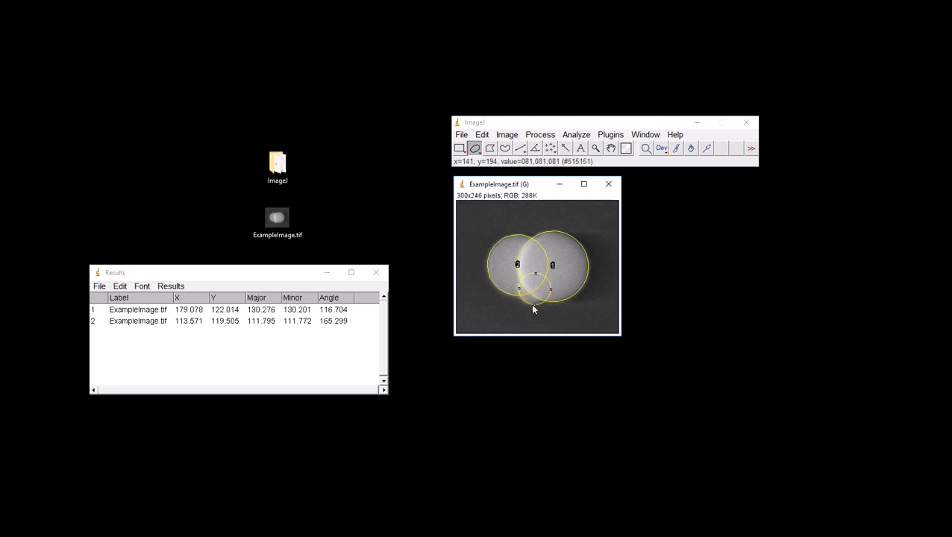
pyautogui.press('m')
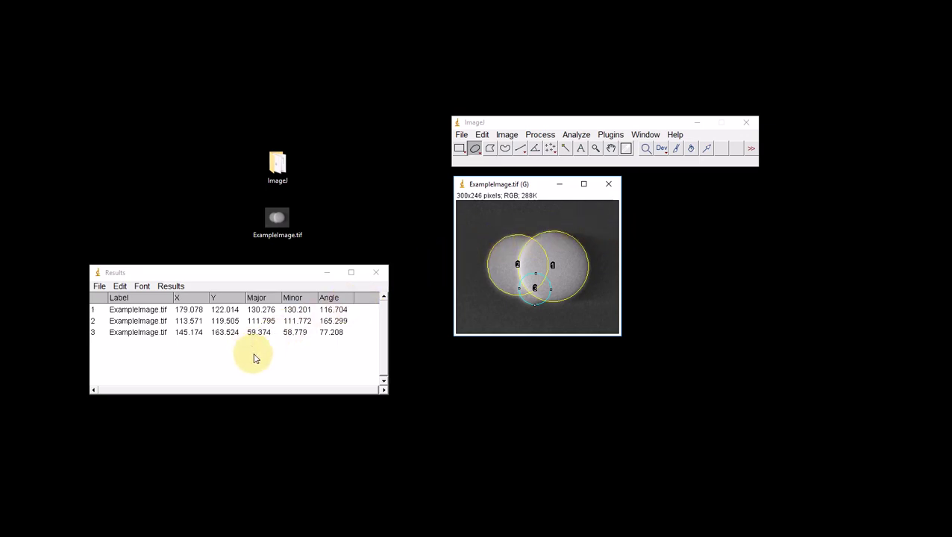
# - Move the Results window and save the three-row table as Results.csv in the ImageJ folder
pyautogui.moveTo(144, 274); pyautogui.dragTo(430, 354)
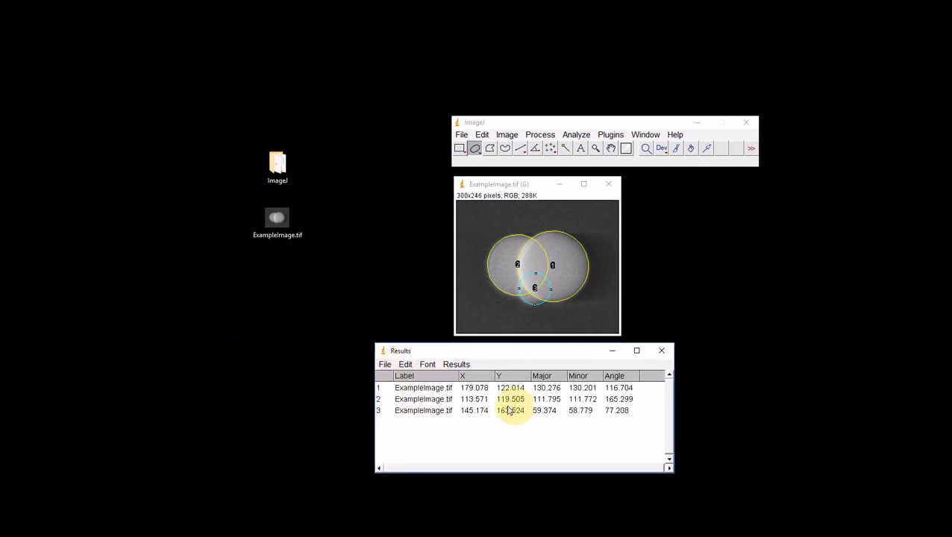
pyautogui.click(385, 365)
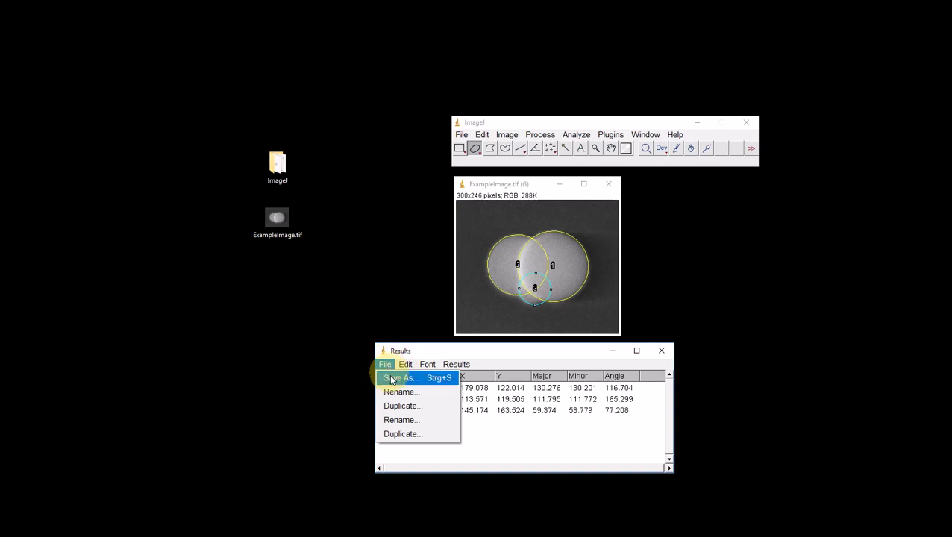
pyautogui.click(391, 379)
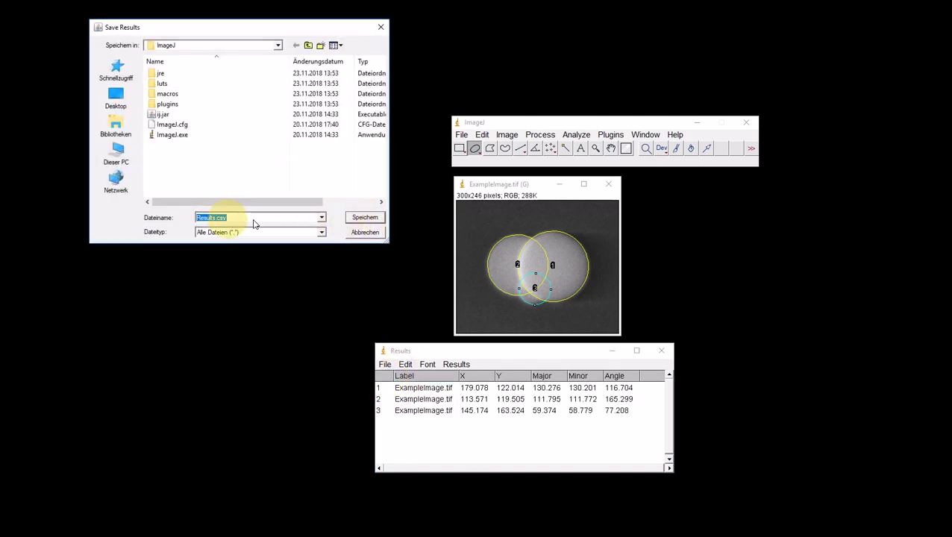
pyautogui.click(364, 222)
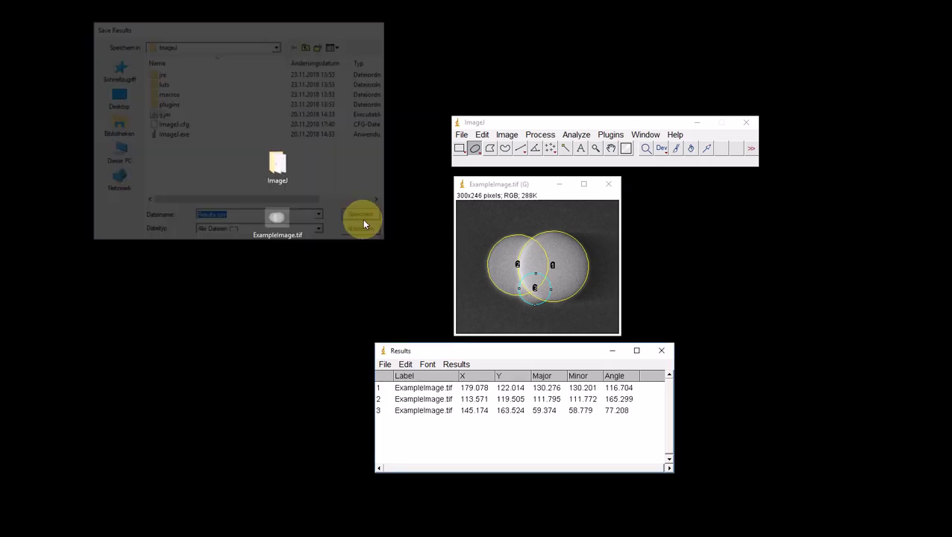